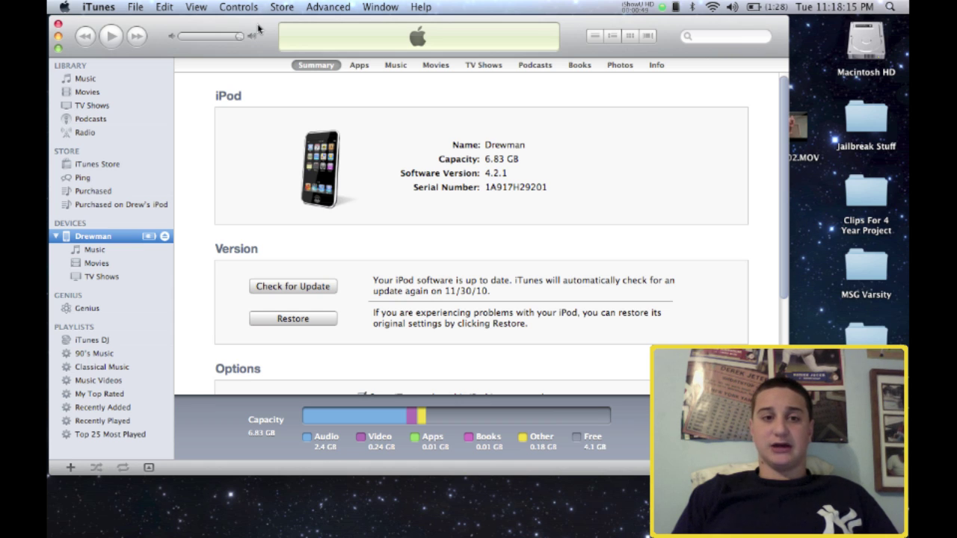
Minimize iTunes to reveal the desktop
left_click(258, 29)
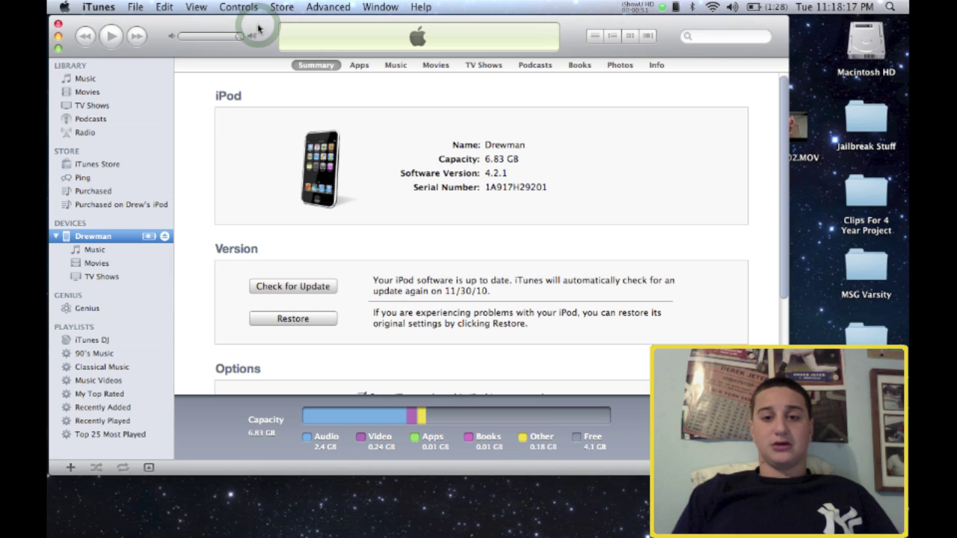
left_click(99, 22)
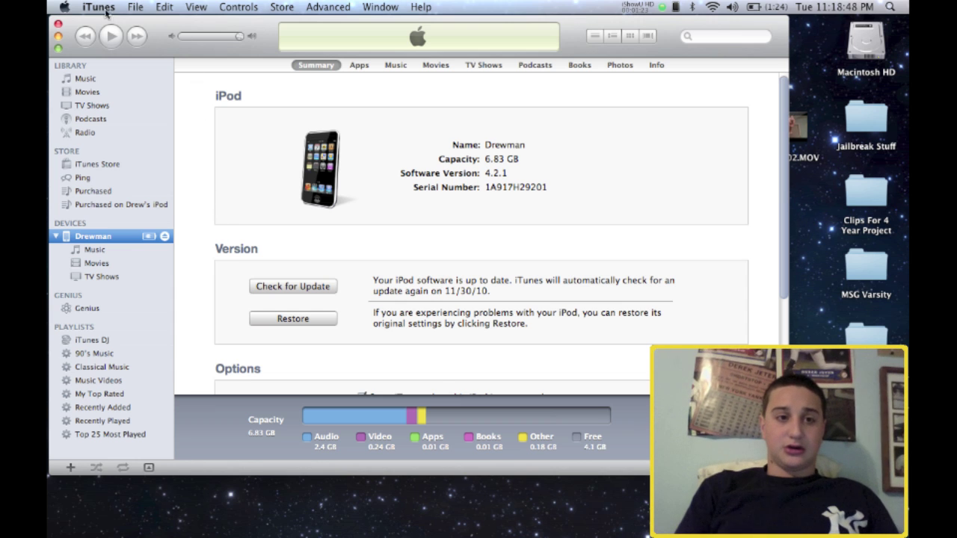
left_click(59, 36)
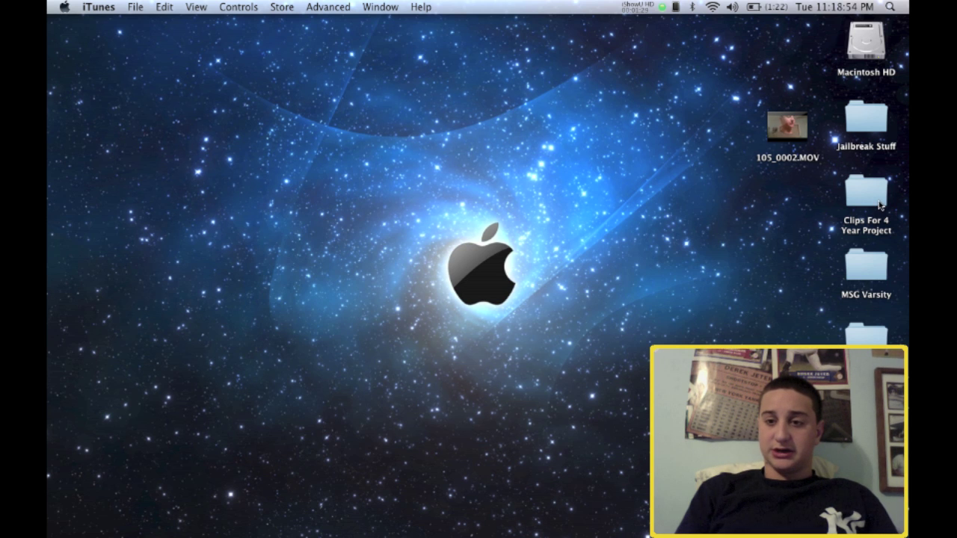
Launch redsn0w from the Dock's Applications stack, confirm the warning, and move its window upper left
mouse_move(448, 534)
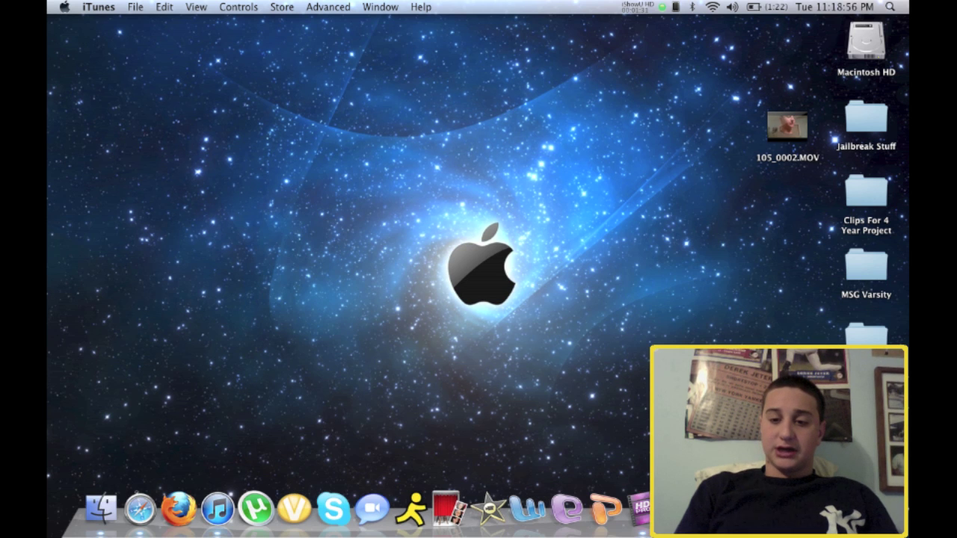
left_click(755, 516)
scroll(368, 420, "down", 4)
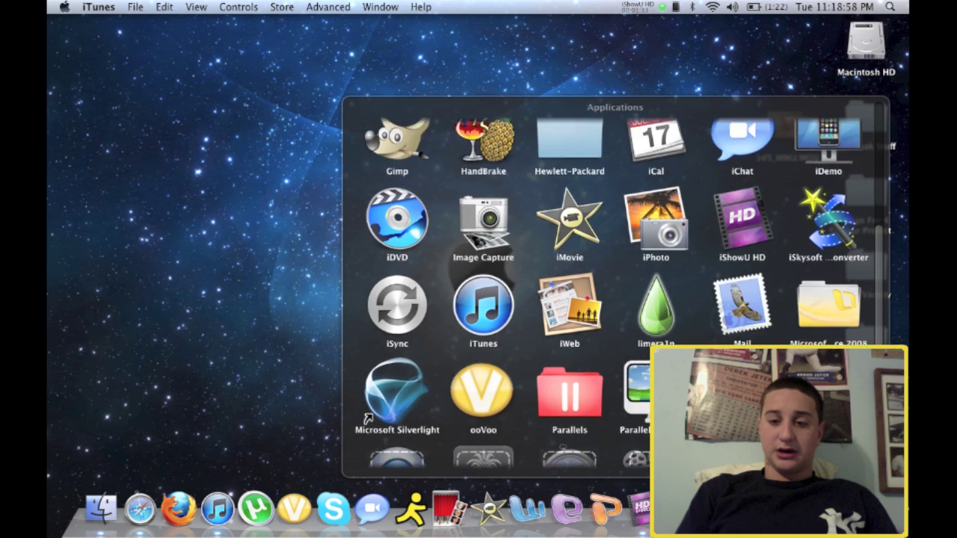
scroll(368, 420, "down", 2)
left_click(458, 380)
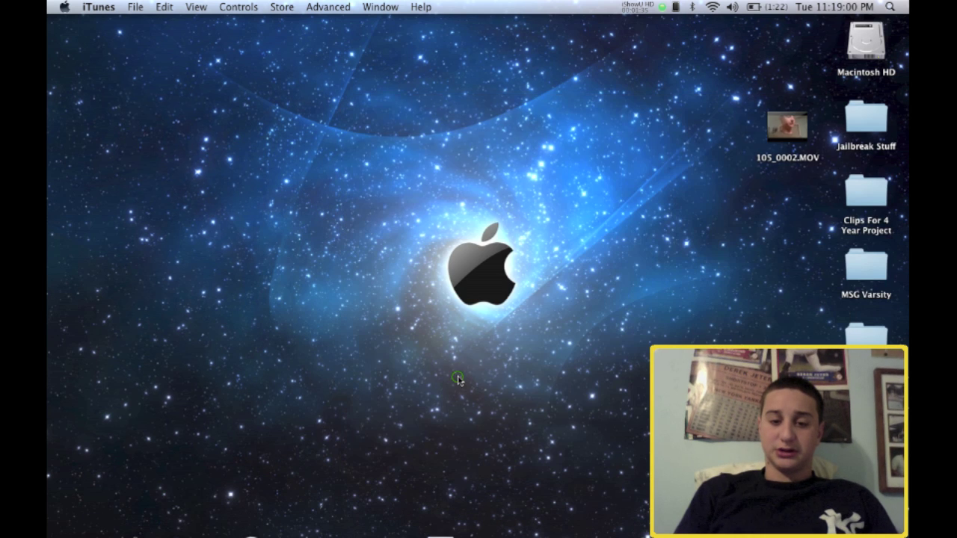
left_click(585, 208)
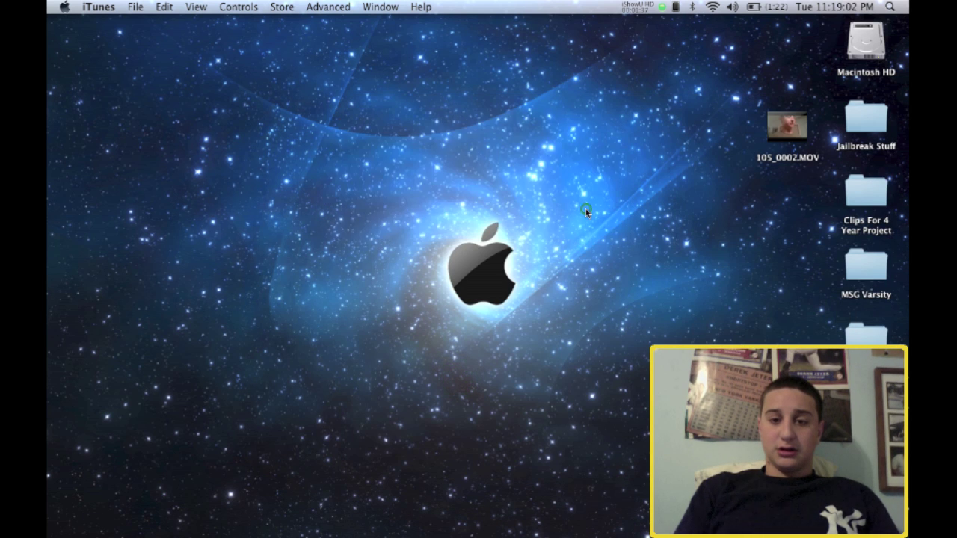
left_click_drag(469, 105, 227, 54)
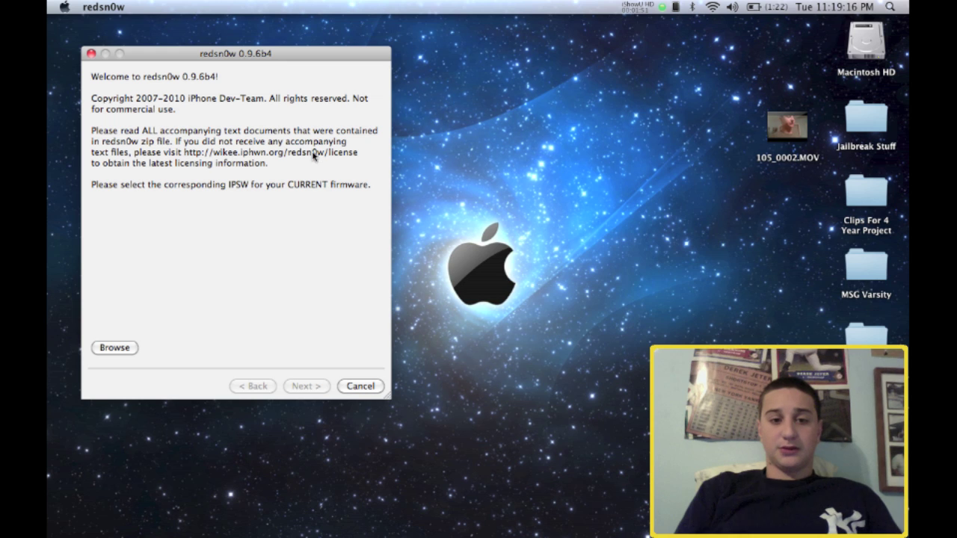
Select iPod2,1_4.2.1_8C148_Restore.ipsw from the Desktop's Jailbreak Stuff folder as the firmware
left_click(114, 349)
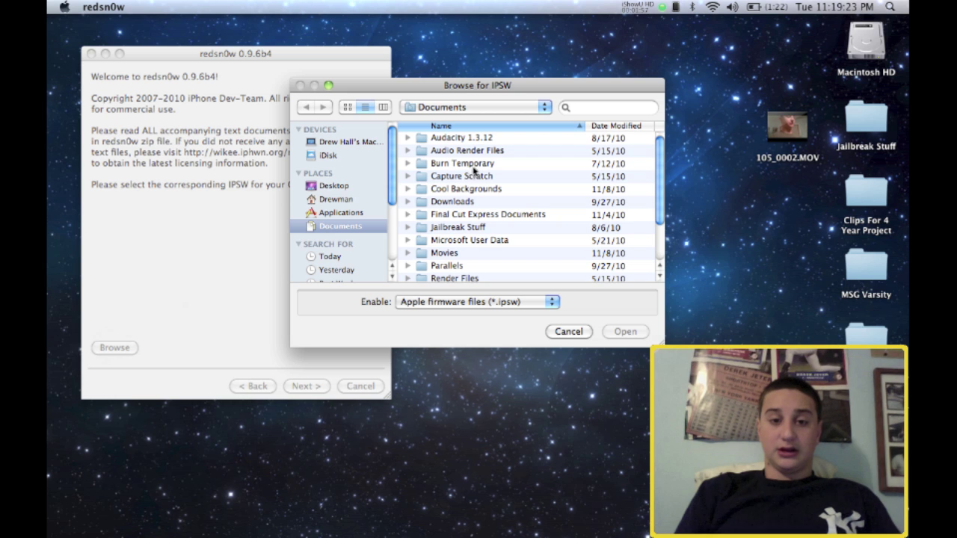
left_click(331, 188)
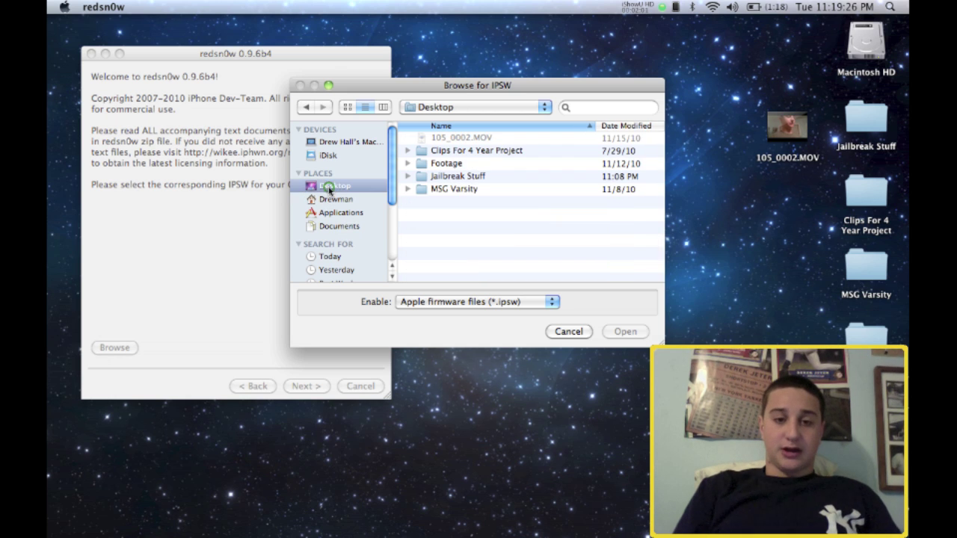
left_click(408, 178)
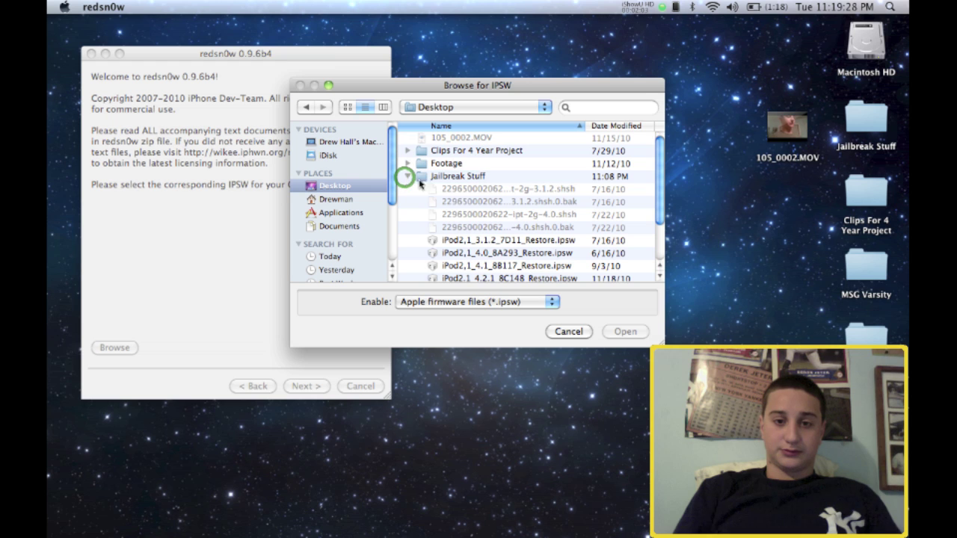
scroll(422, 183, "down", 2)
scroll(444, 191, "down", 1)
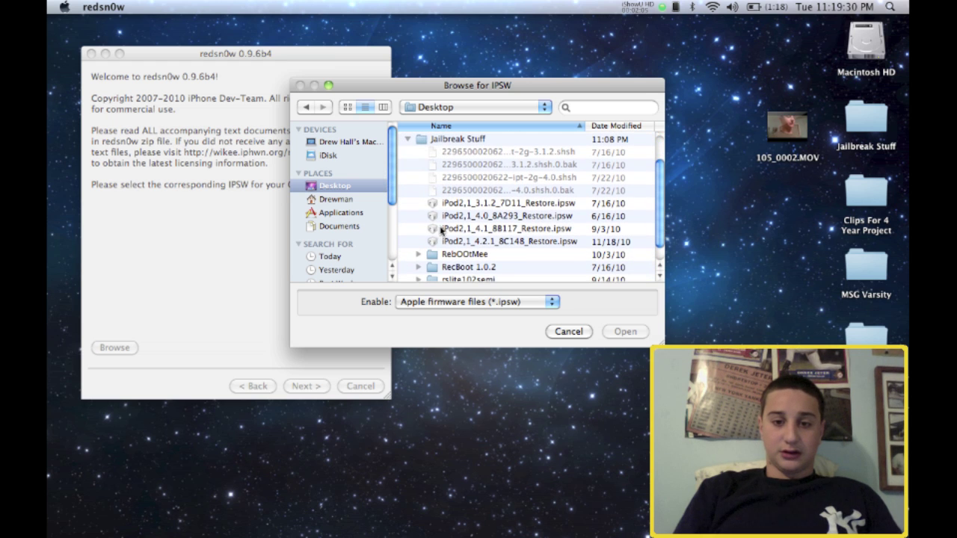
left_click(447, 243)
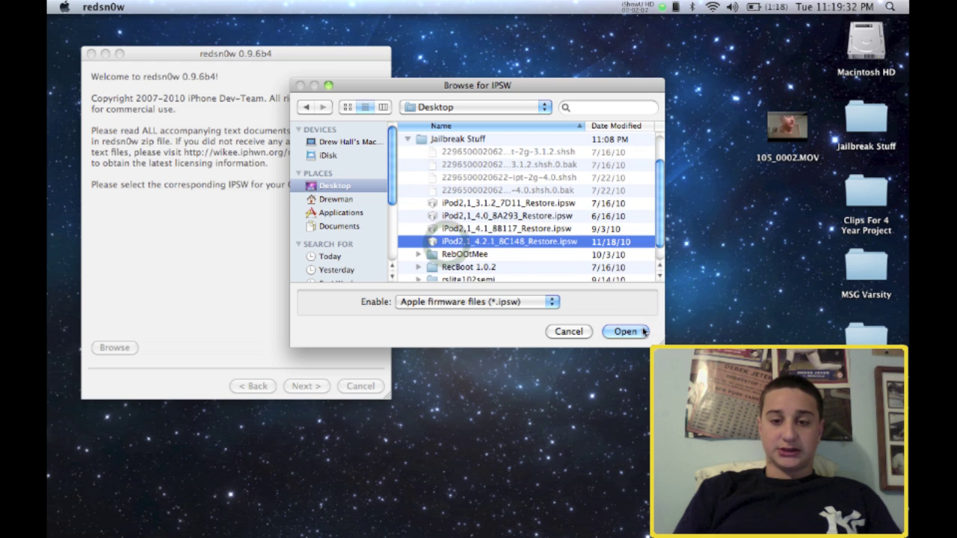
left_click(628, 332)
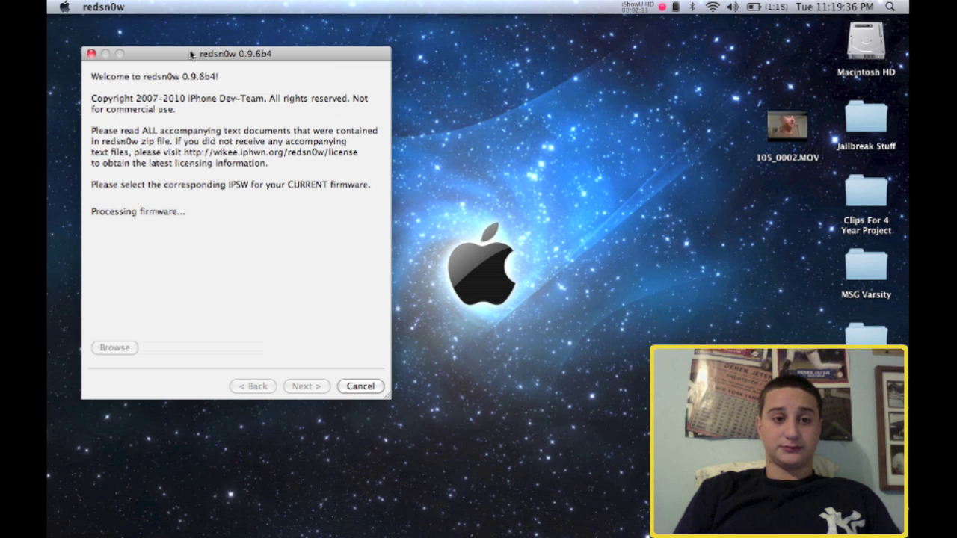
Answer No to the newer (fixed) model question and continue to prepare jailbreak data
left_click_drag(190, 54, 164, 54)
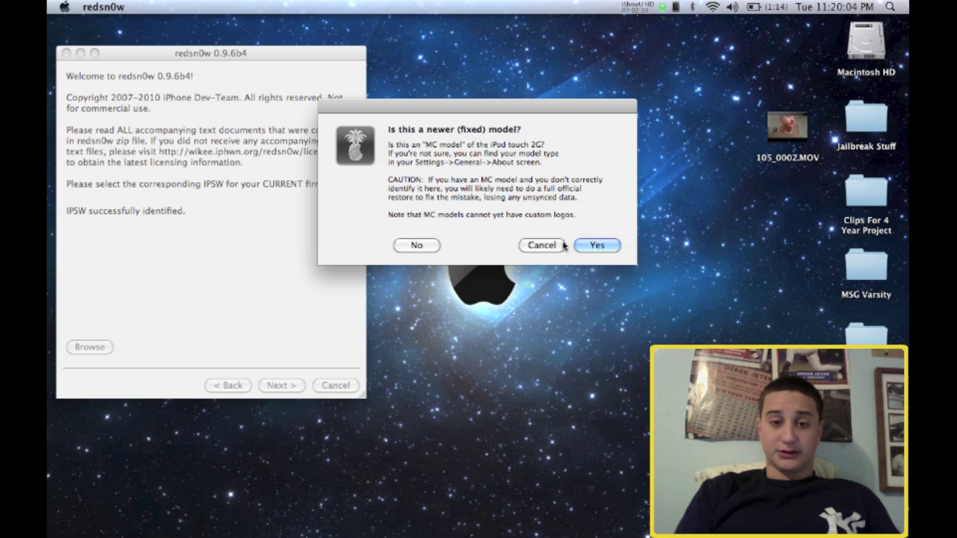
left_click(423, 245)
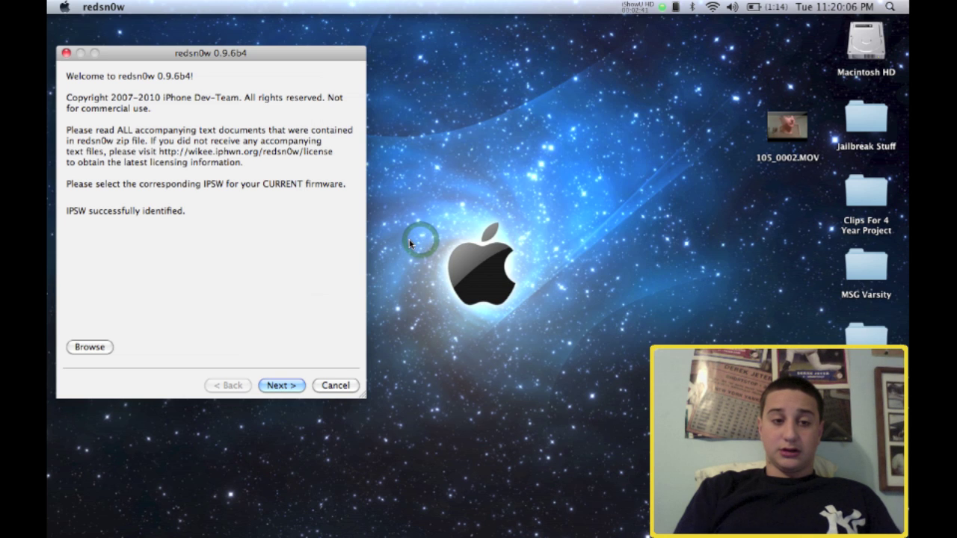
left_click(300, 387)
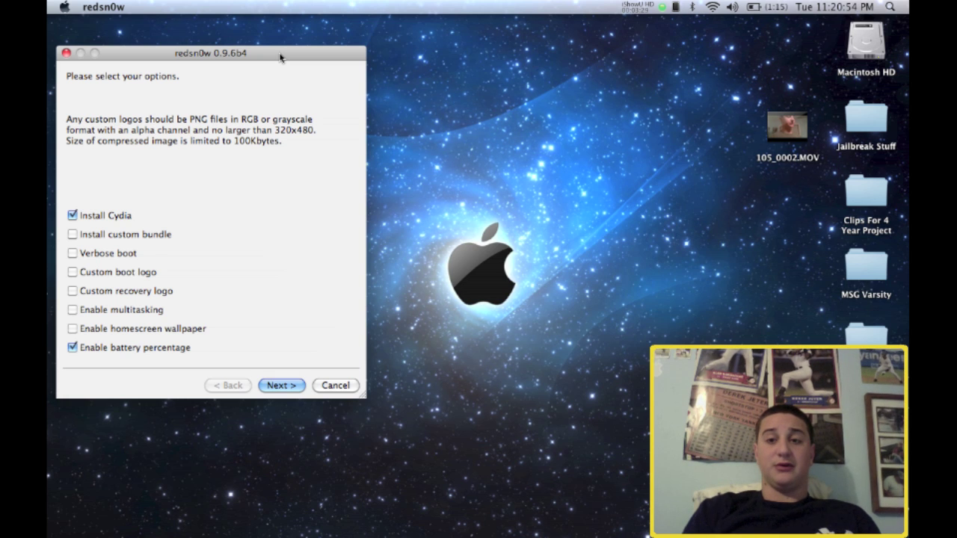
Tick 'Enable homescreen wallpaper' alongside Install Cydia and battery percentage
left_click(215, 157)
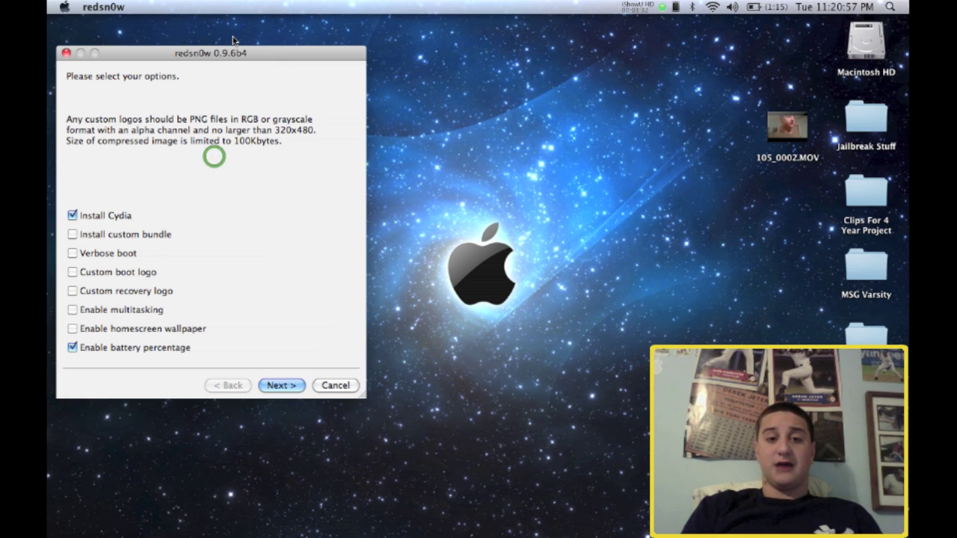
left_click(72, 329)
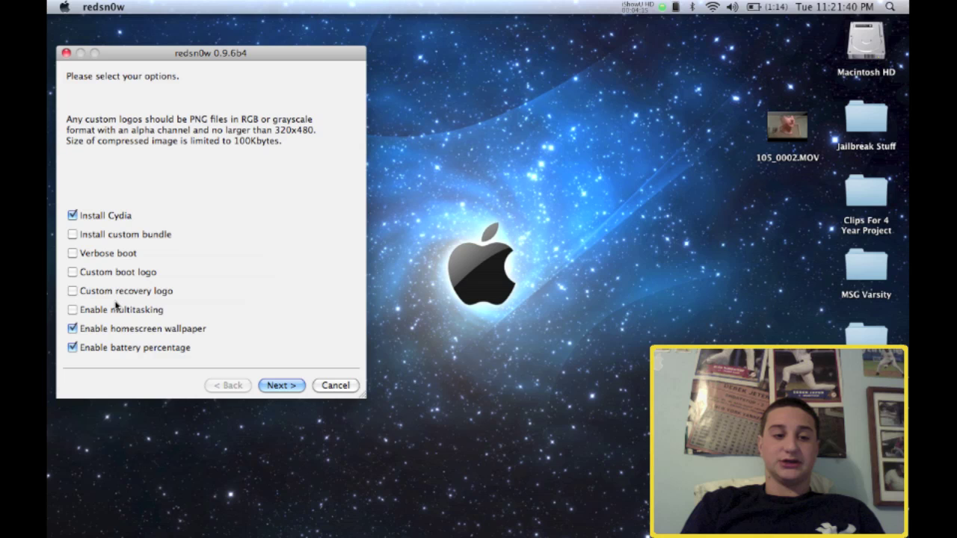
Accept the Install Cydia, battery percentage and wallpaper options and continue
left_click(277, 386)
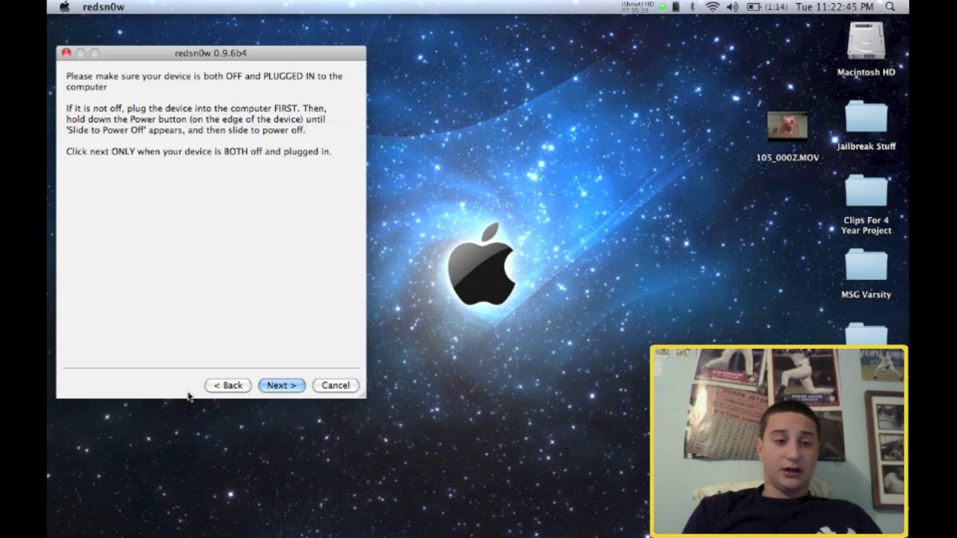
Continue to the DFU-mode instructions and let the jailbreak run until Done!
left_click(288, 387)
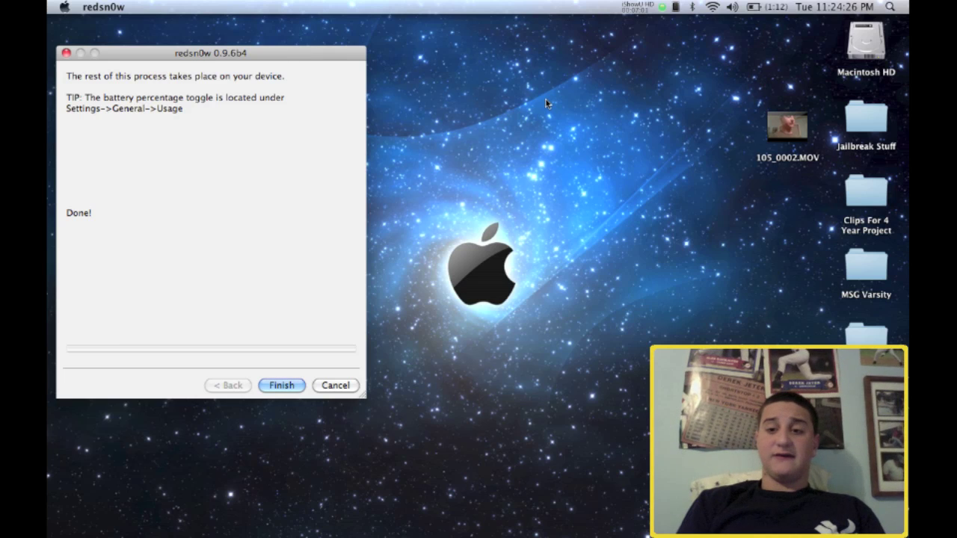
double_click(865, 121)
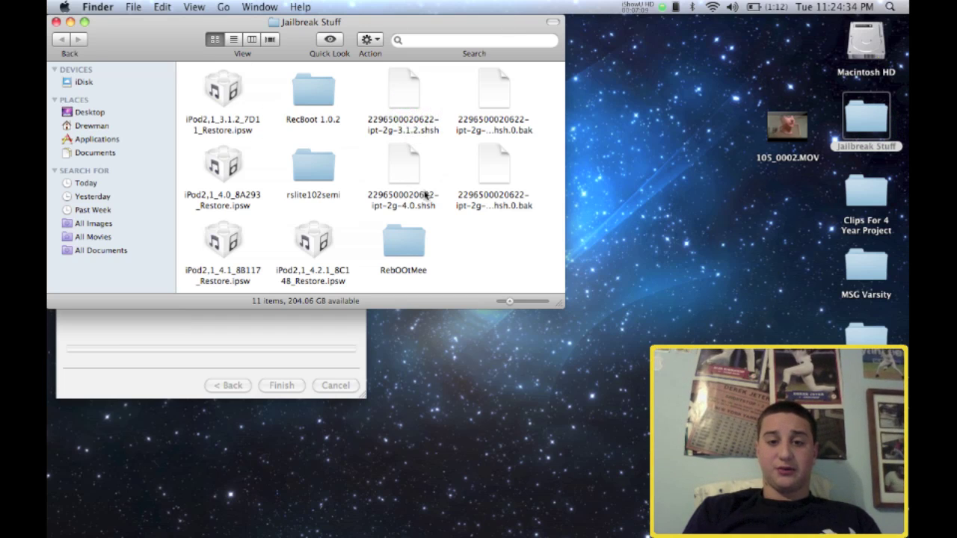
left_click(482, 230)
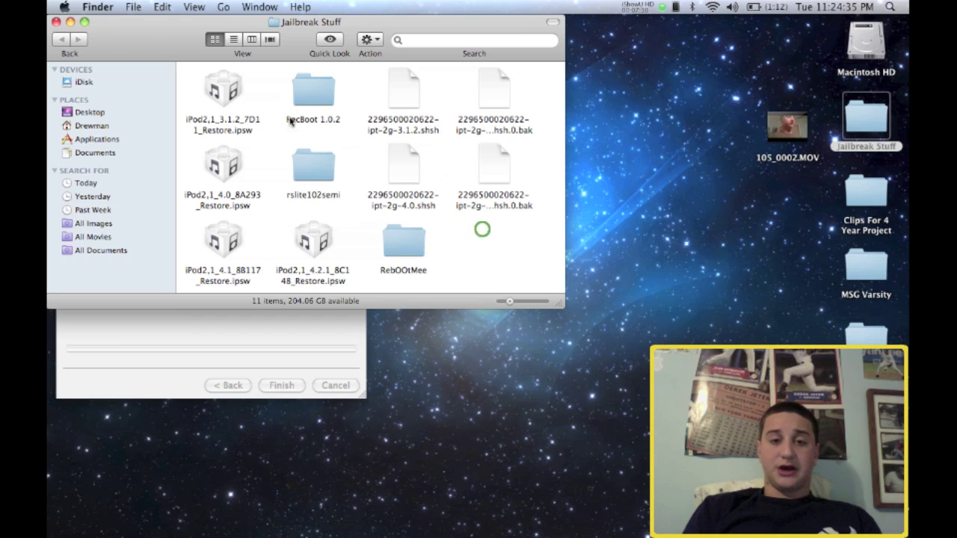
left_click(56, 22)
left_click(559, 129)
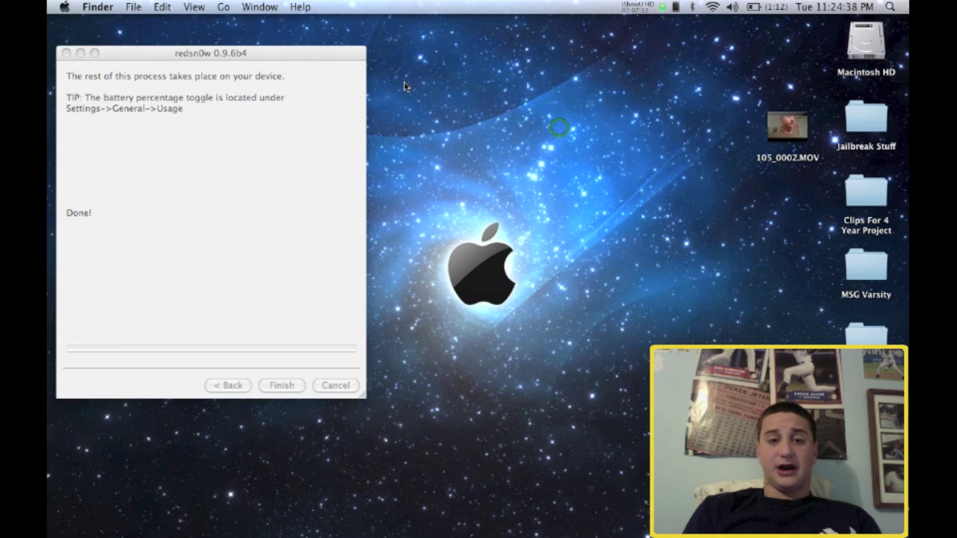
left_click(293, 47)
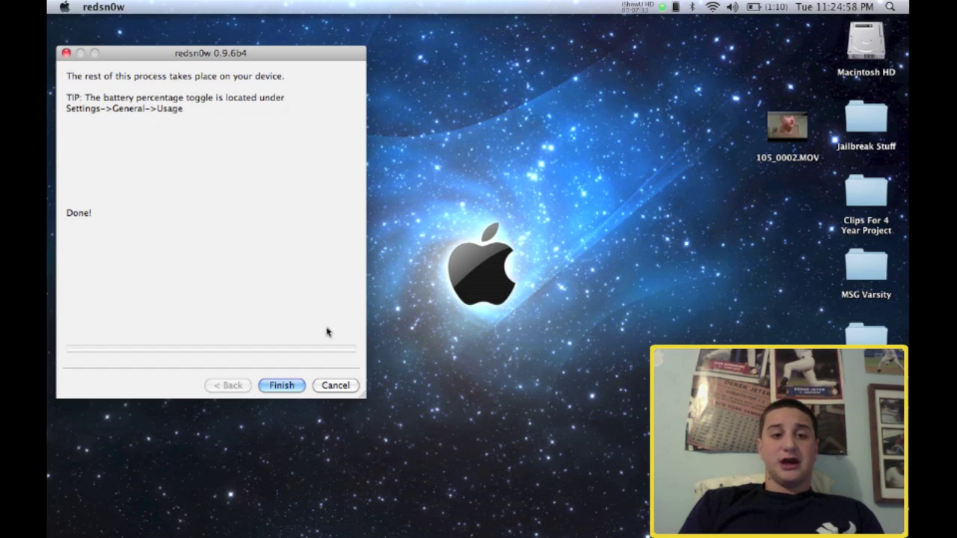
Click Finish to close redsn0w after the completed jailbreak
left_click(281, 385)
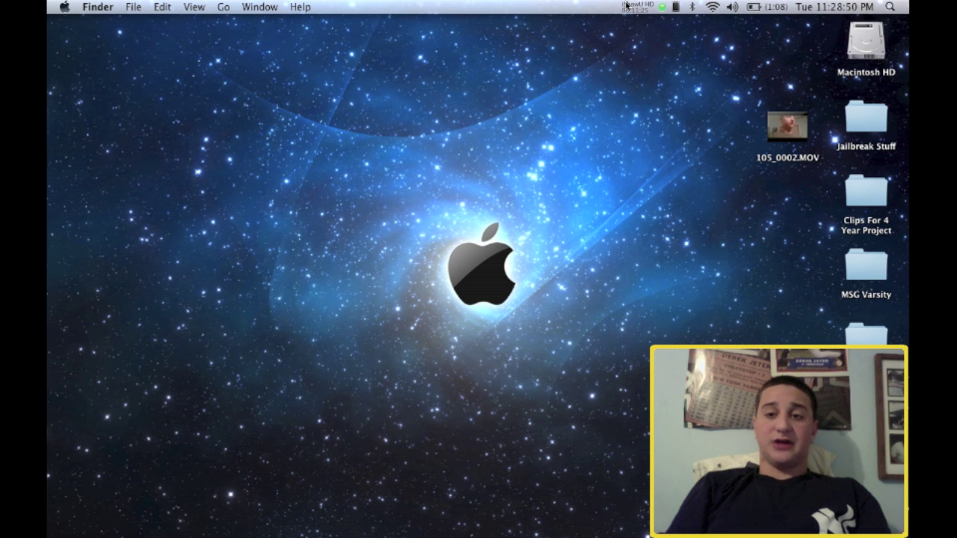
Open the iShowU HD menu bar menu to reach Stop capture
left_click(627, 6)
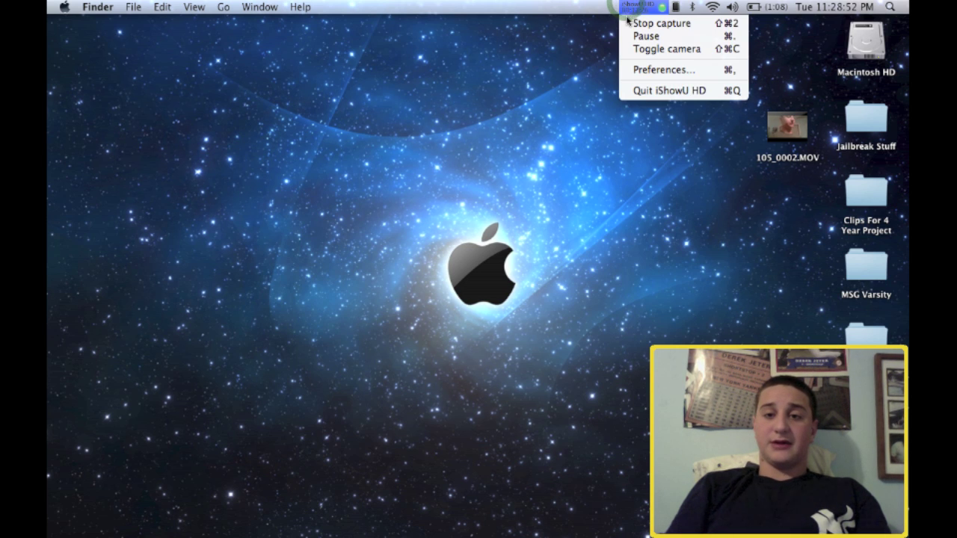